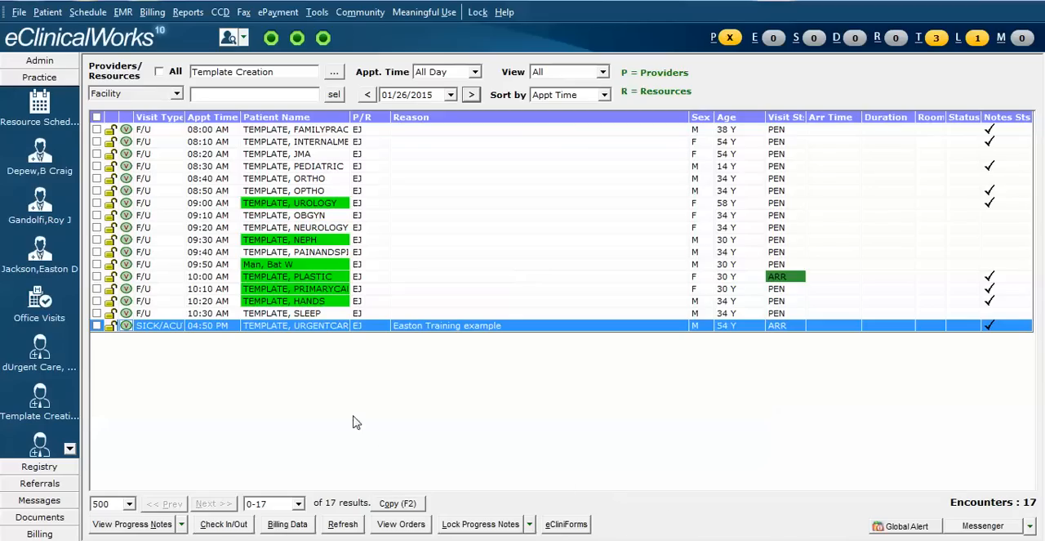
Step: Open the macro configuration and start a new macro named RICE with the shortcut rice
click(123, 13)
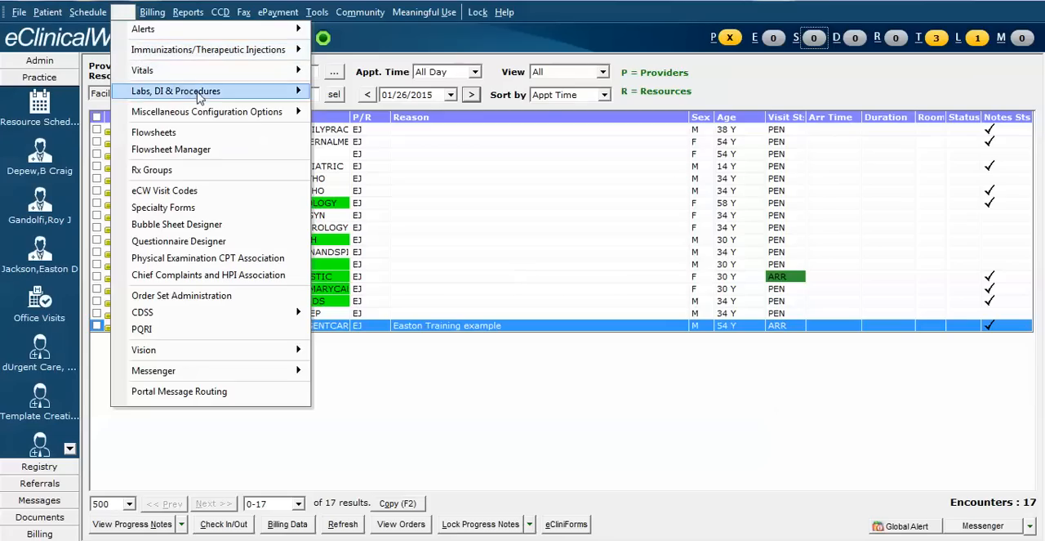
mouse_move(241, 115)
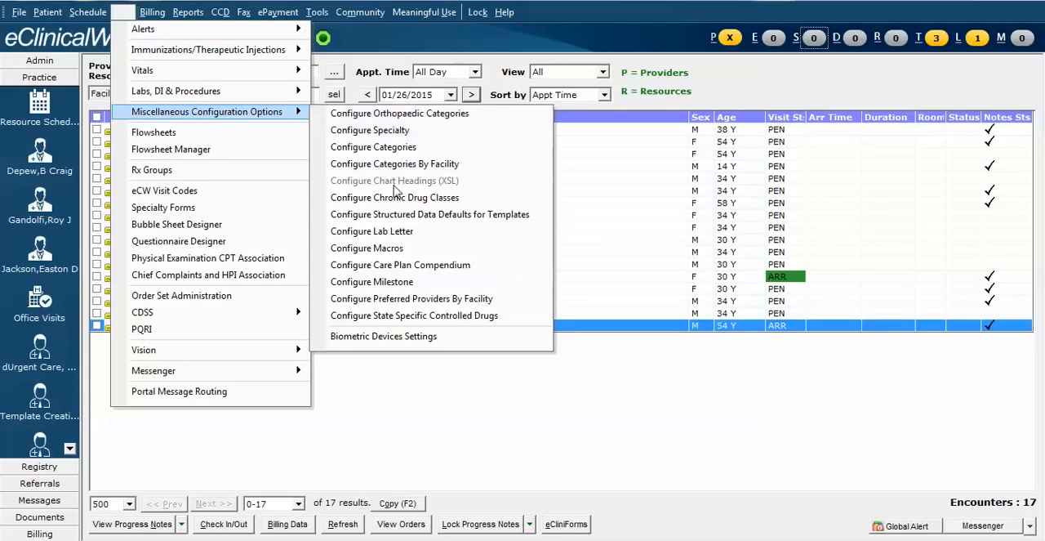
click(394, 251)
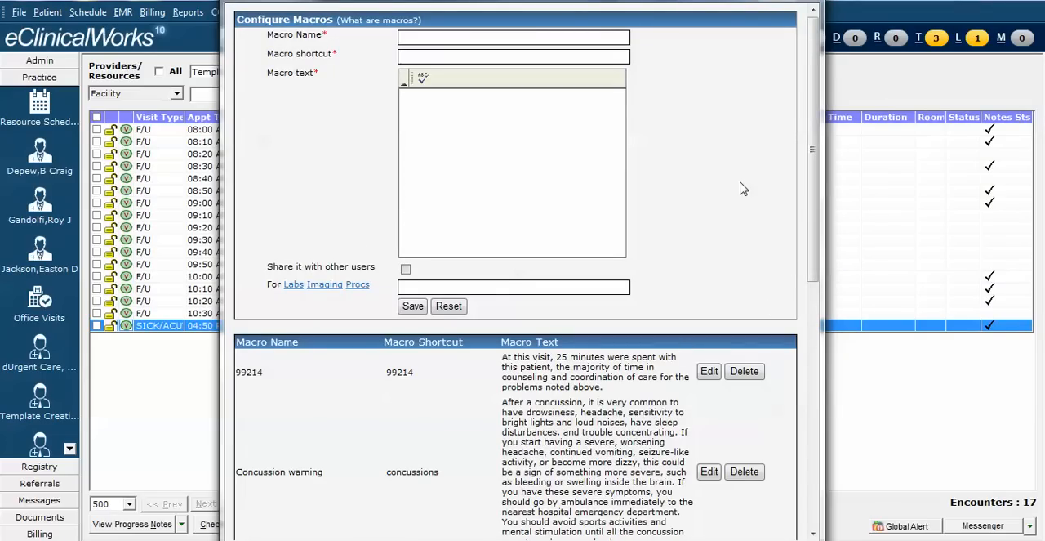
drag(815, 189, 822, 159)
click(437, 37)
text(RICE)
text(rice)
Step: Enter the macro text "I recommend that you use rest, ice, compression and elevation to help with your symptoms."
click(444, 112)
text(The)
key(BackSpace)
key(BackSpace)
key(BackSpace)
text(I recommend that you use rest, ice)
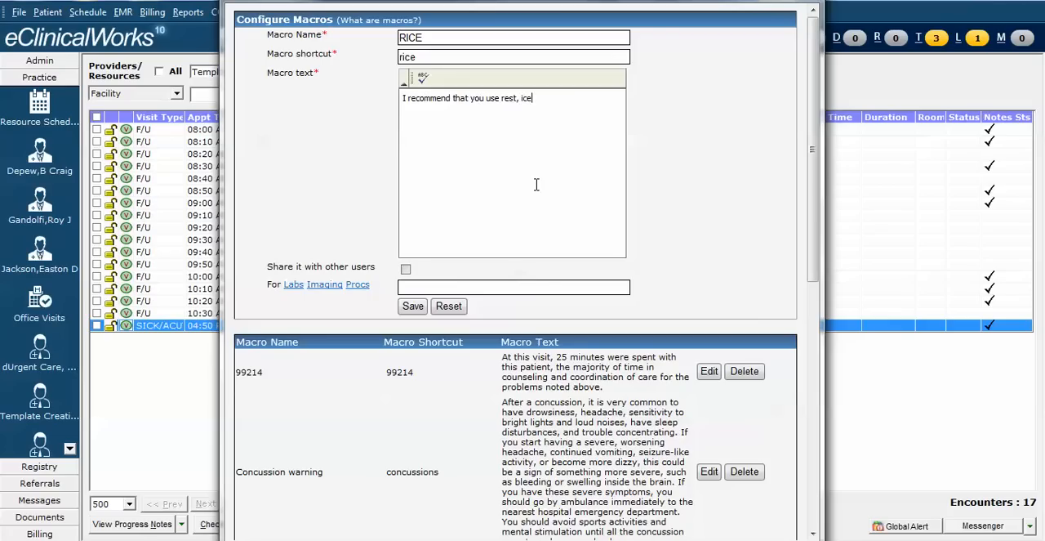
text(, compression and elevation to help wi)
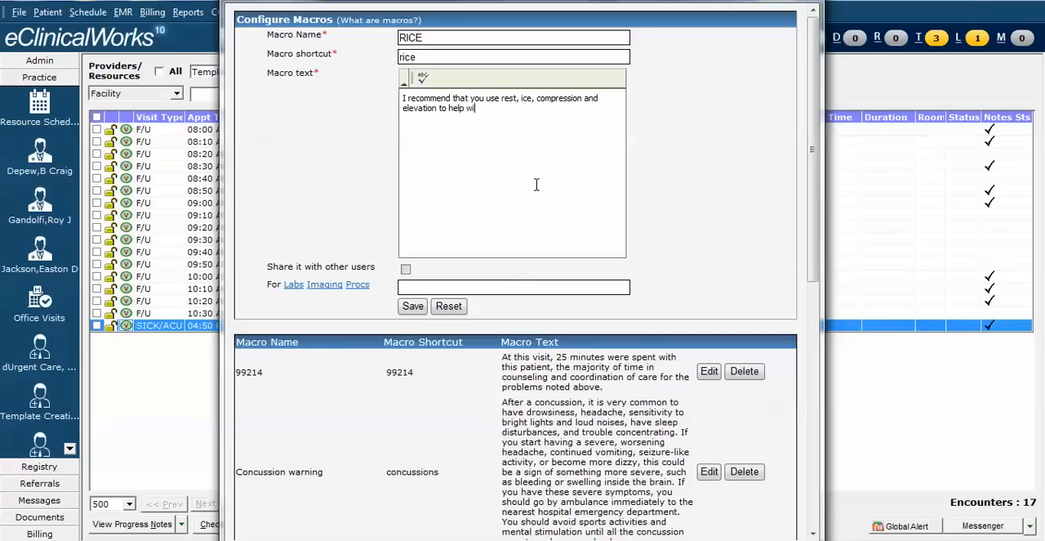
text(th your symptoms.)
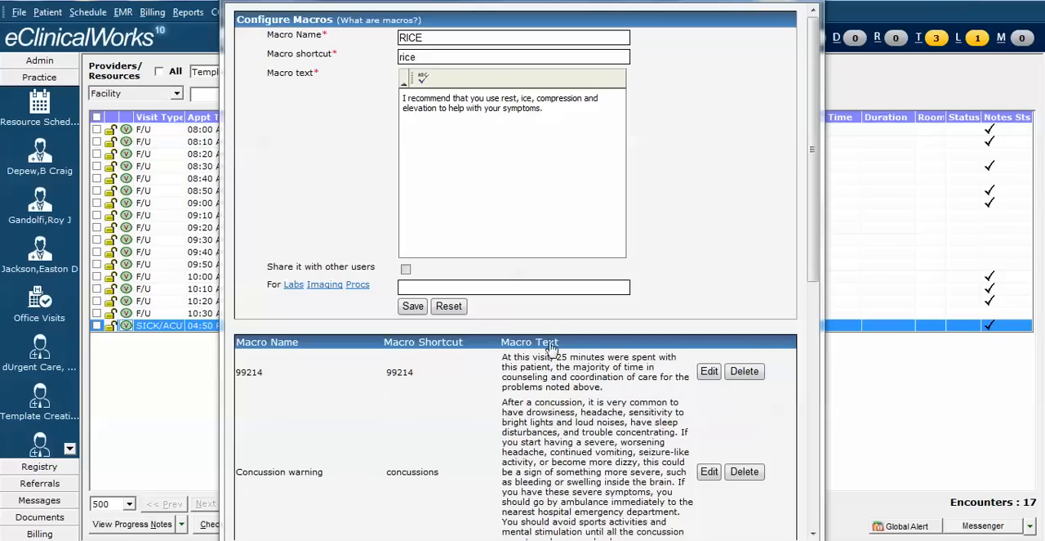
Step: Save the new RICE macro and close the macro configuration
double_click(490, 2)
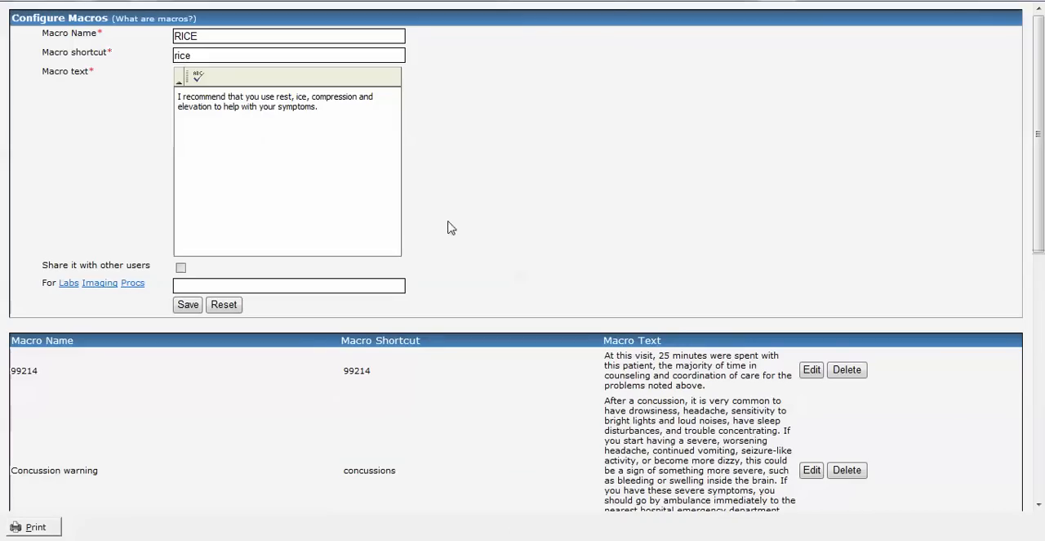
click(187, 310)
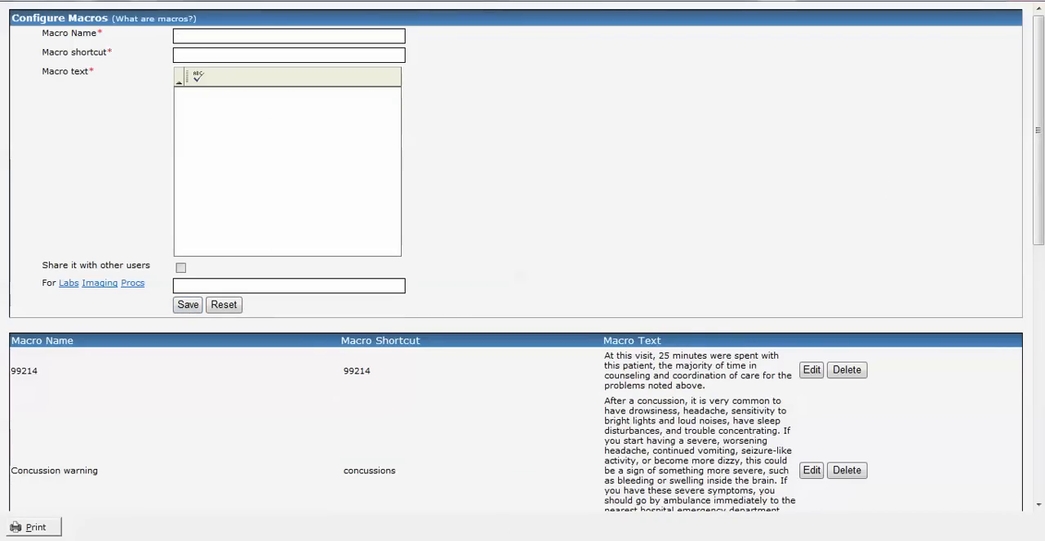
click(1037, 3)
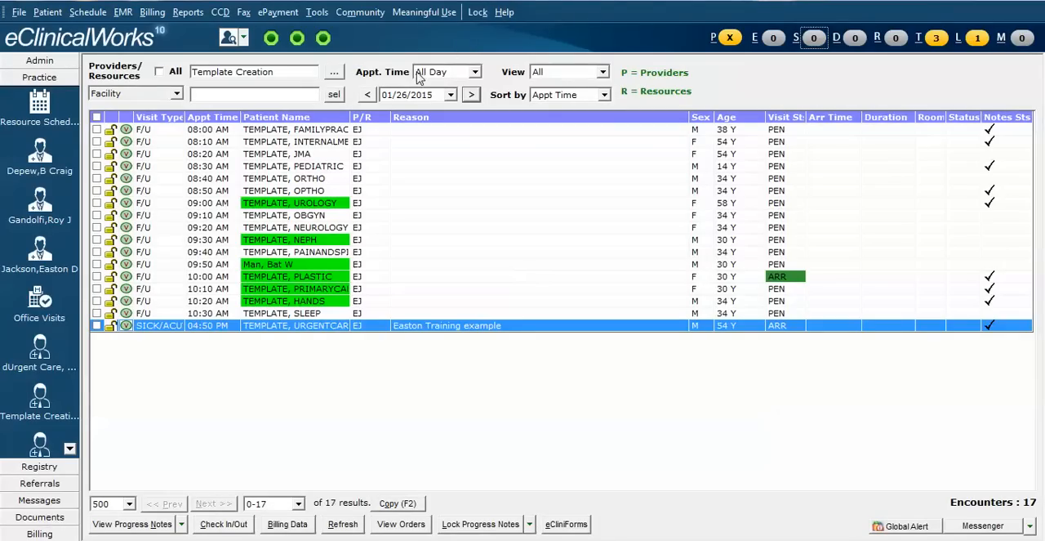
Step: Open the treatment section in the progress note of the 04:50 PM urgent care template visit
double_click(313, 326)
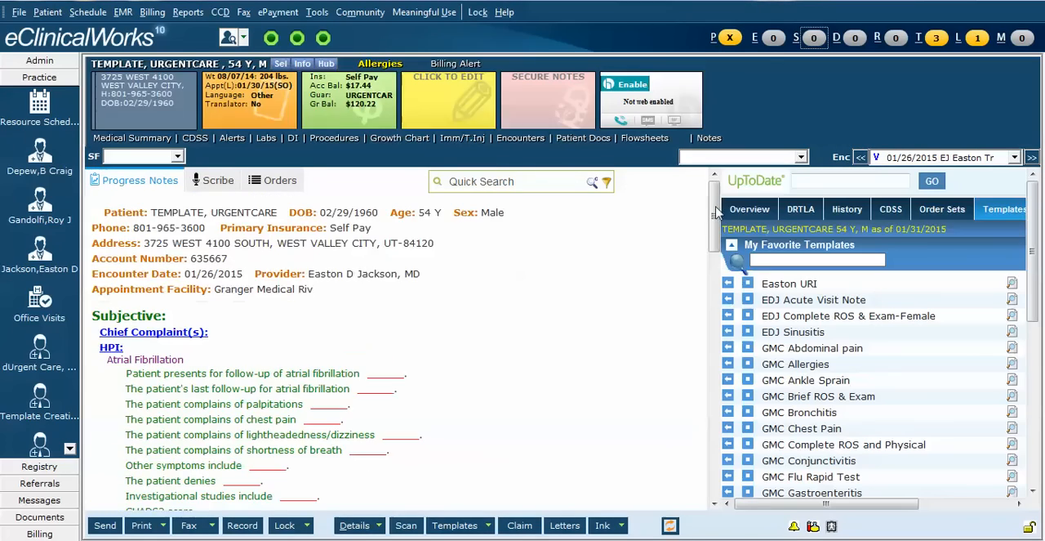
drag(716, 213, 724, 445)
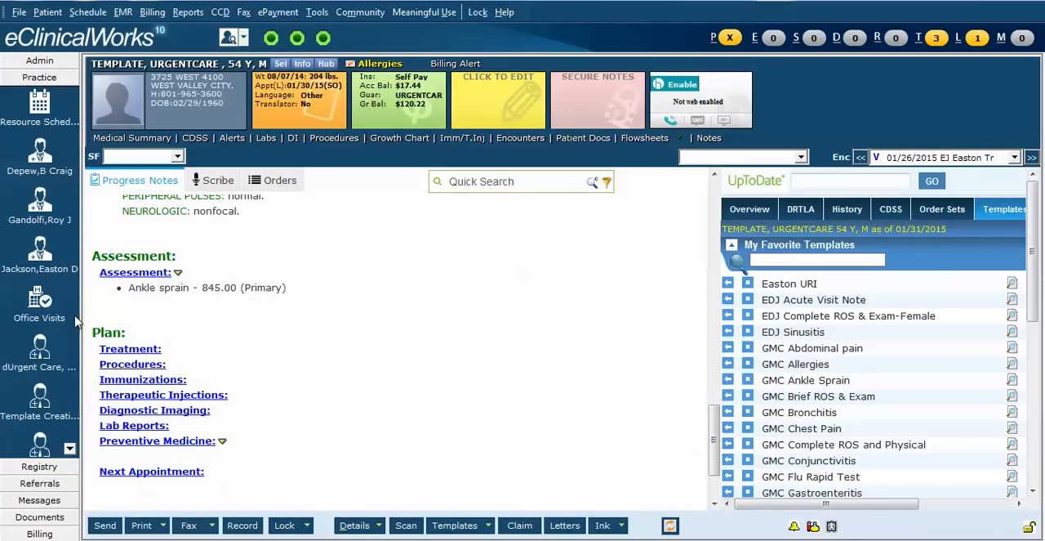
click(130, 349)
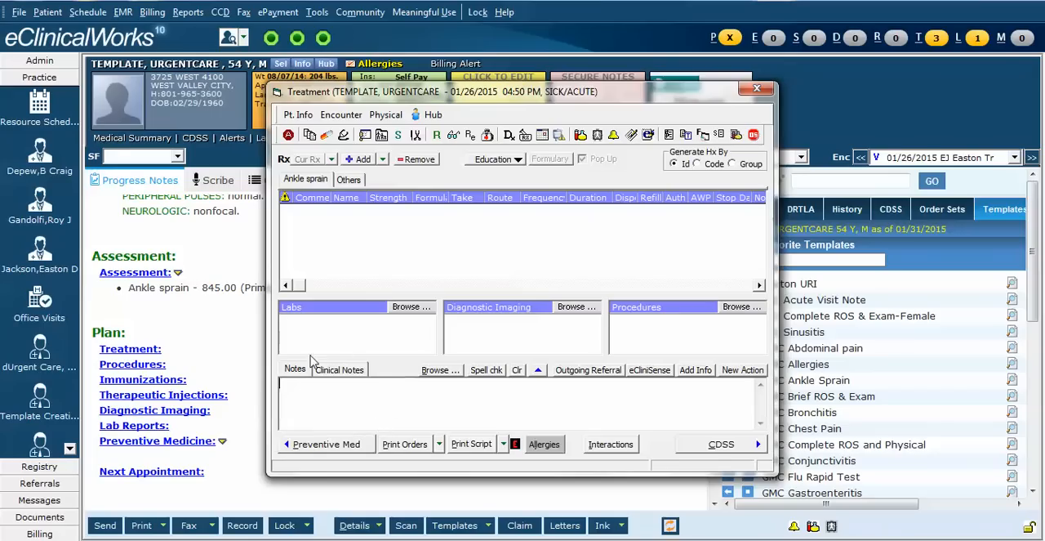
Step: Expand the rice and nw macros as separate paragraphs in the ankle sprain treatment notes, accept the text and close the treatment window
click(447, 375)
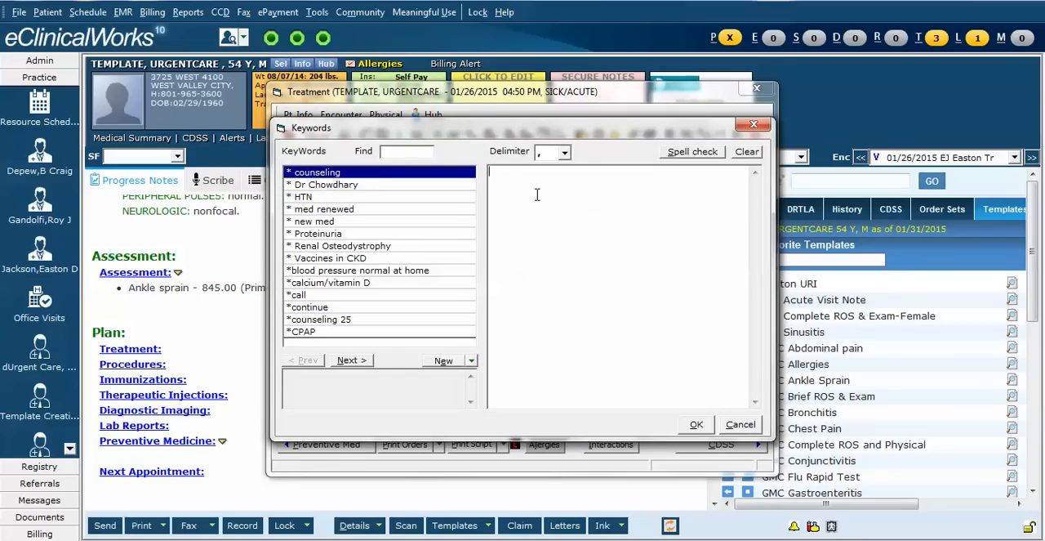
click(537, 195)
text(rice)
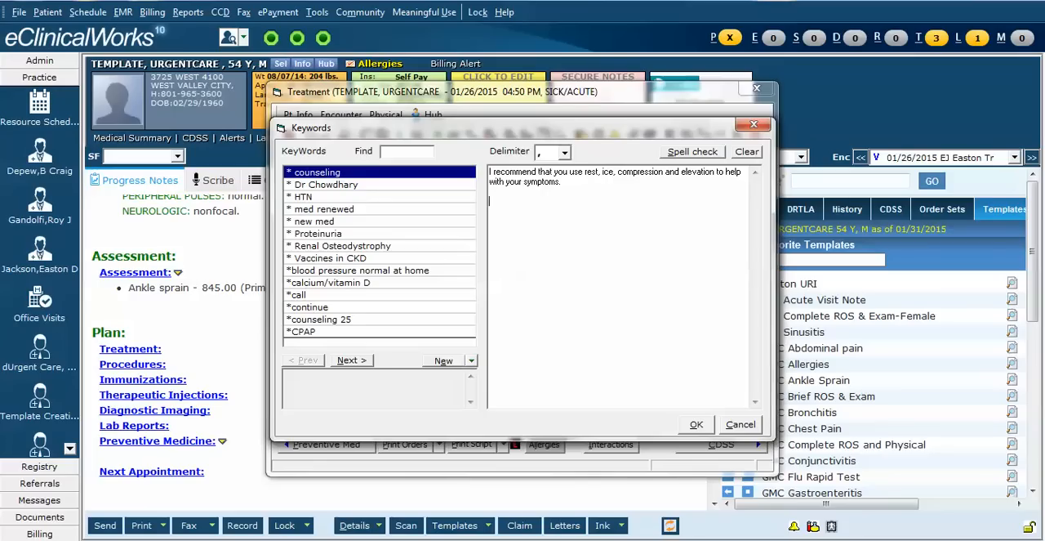
text(nw)
key(space)
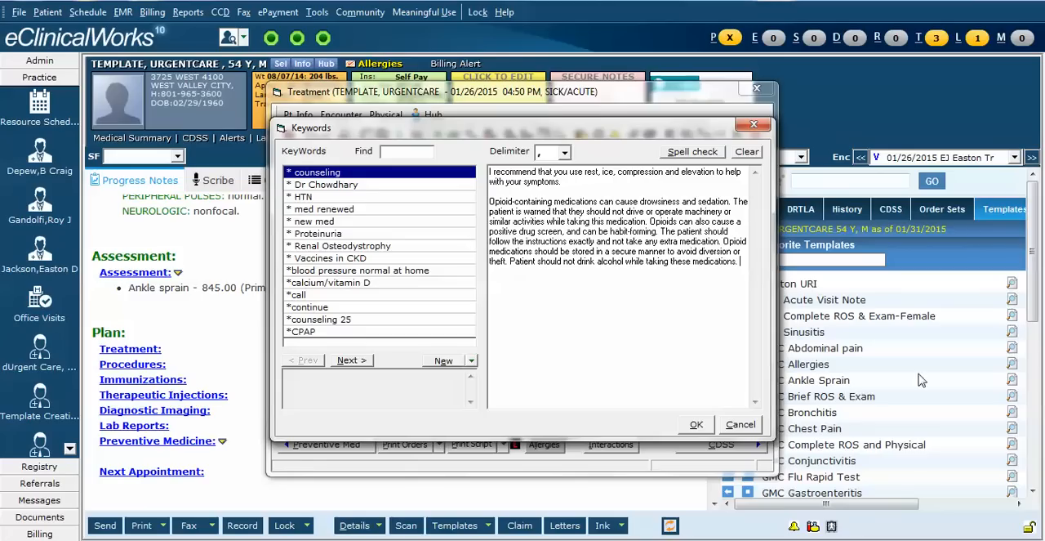
click(697, 425)
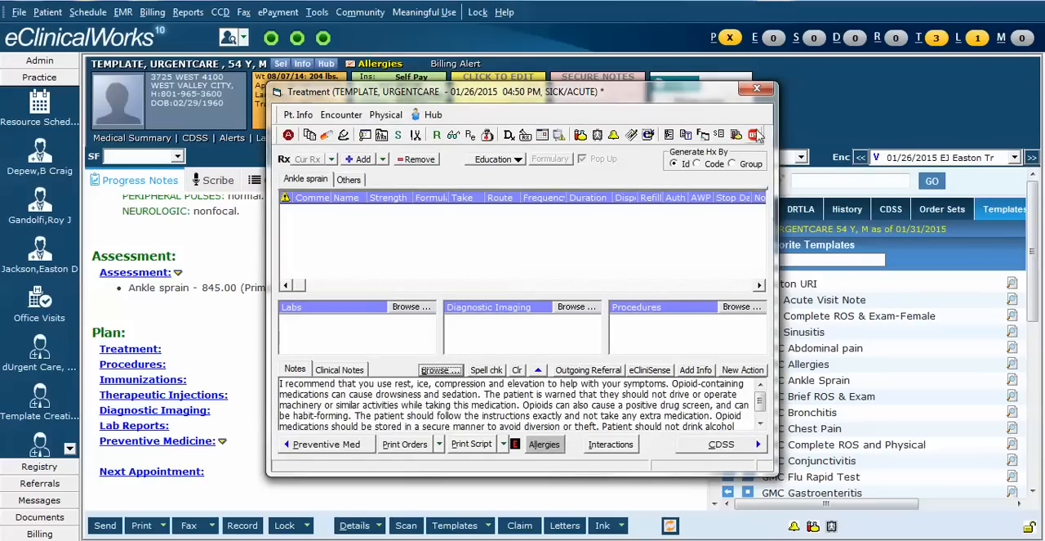
click(749, 94)
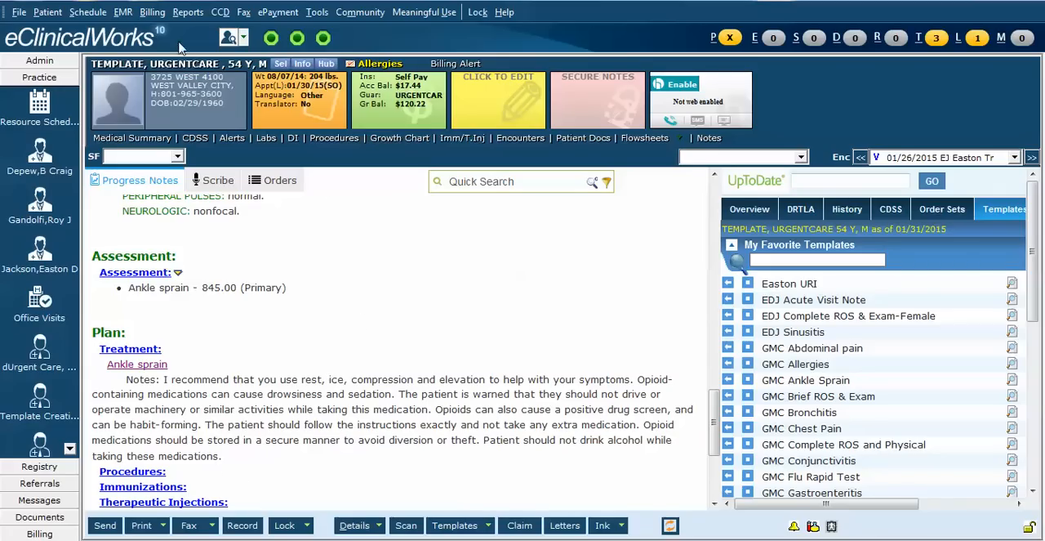
Step: Edit the RICE macro, appending "I recommend tylenol and ibuprofen." to its text, and save it
click(125, 13)
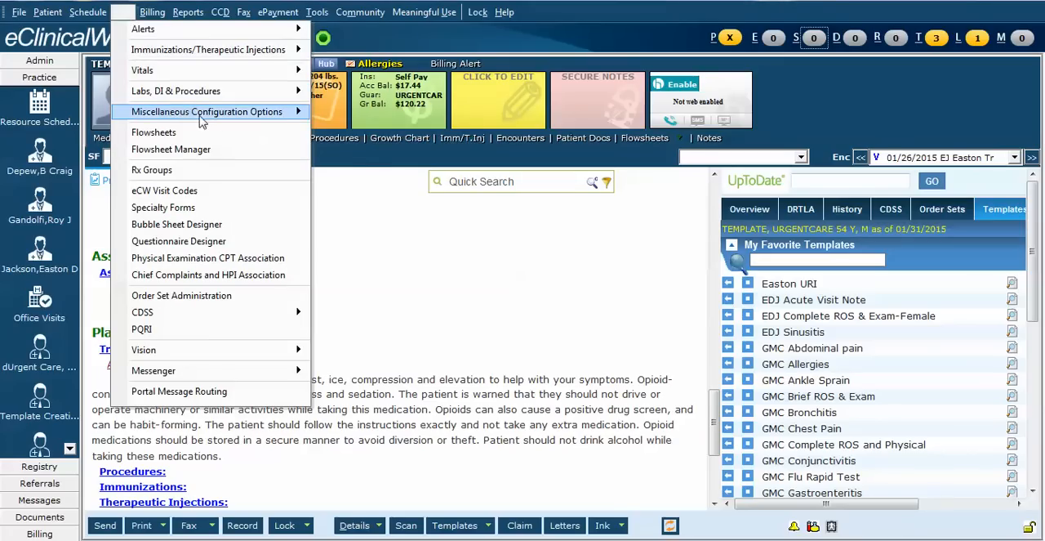
mouse_move(222, 114)
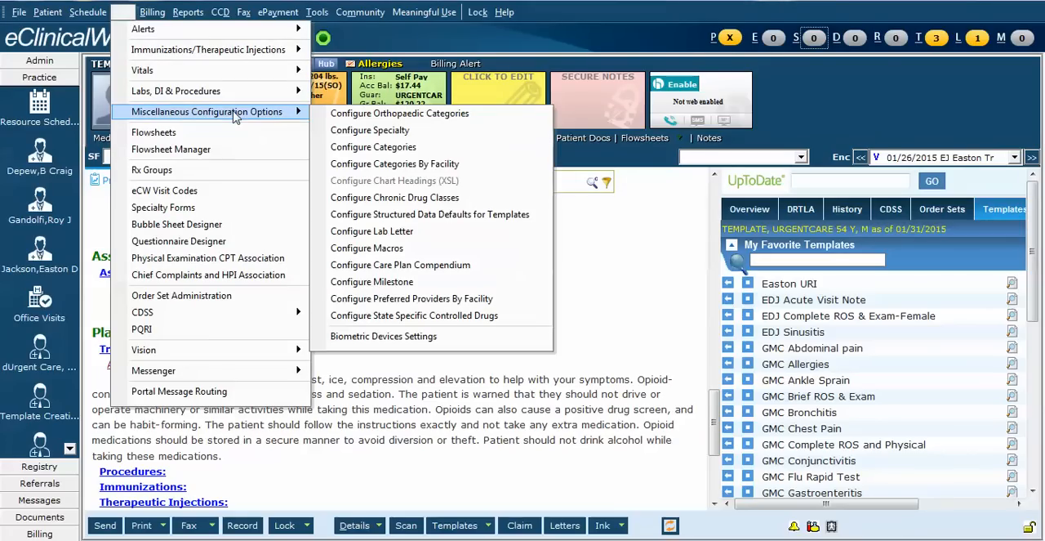
click(375, 249)
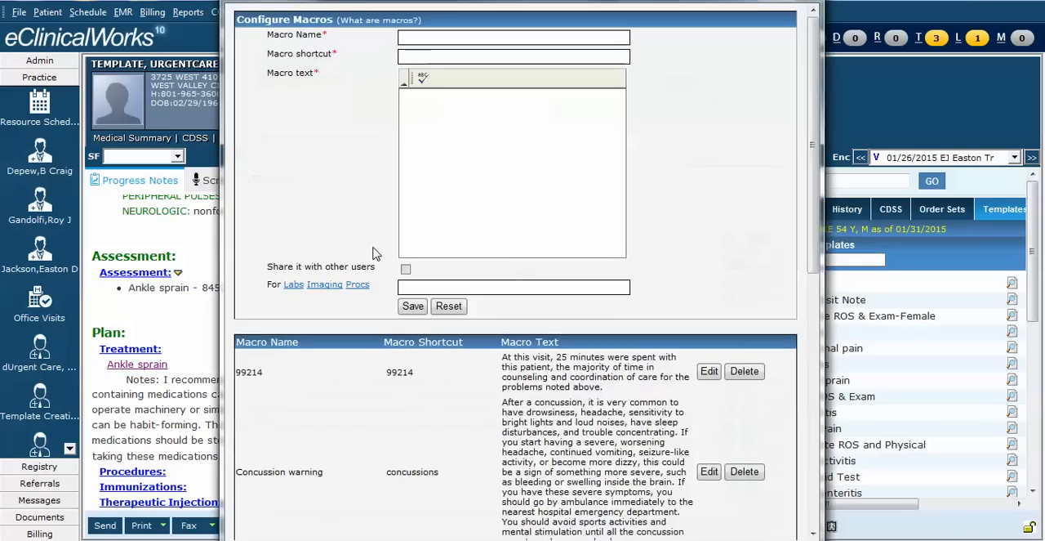
drag(813, 240, 822, 510)
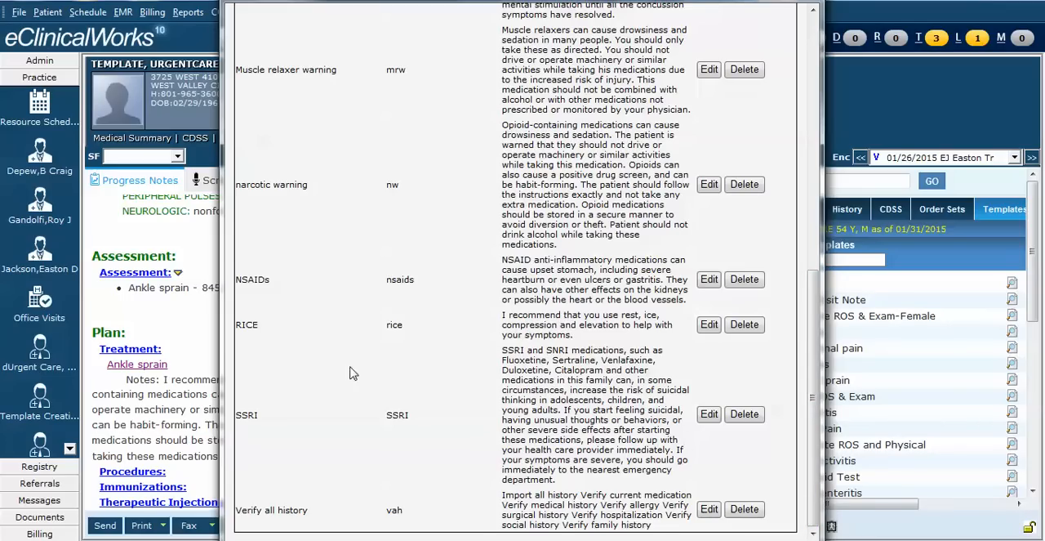
click(708, 325)
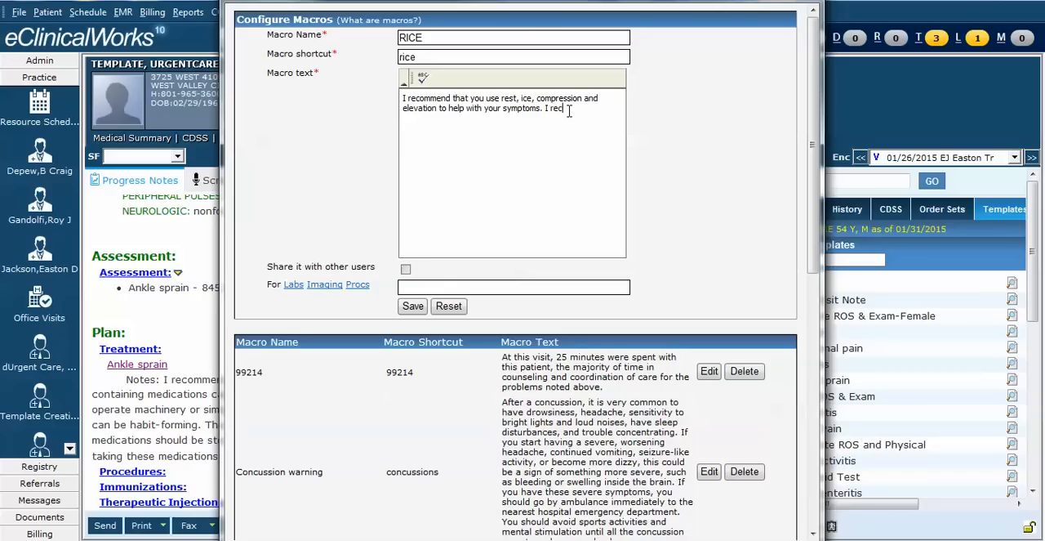
text(tylenol and ibuprofen.)
click(413, 307)
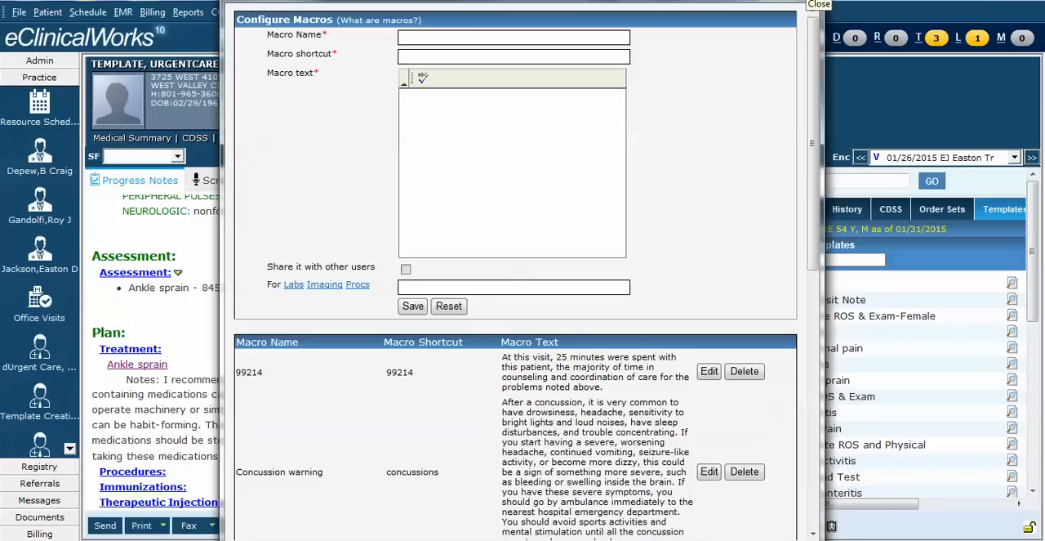
Step: Review the text of the RICE macro in the list of saved macros
drag(813, 143, 801, 457)
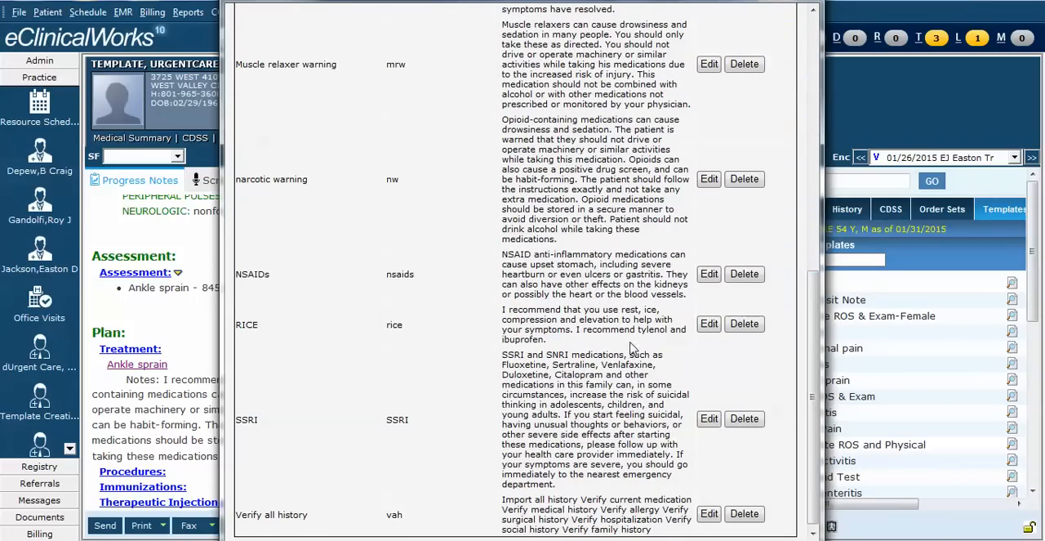
drag(498, 308, 554, 341)
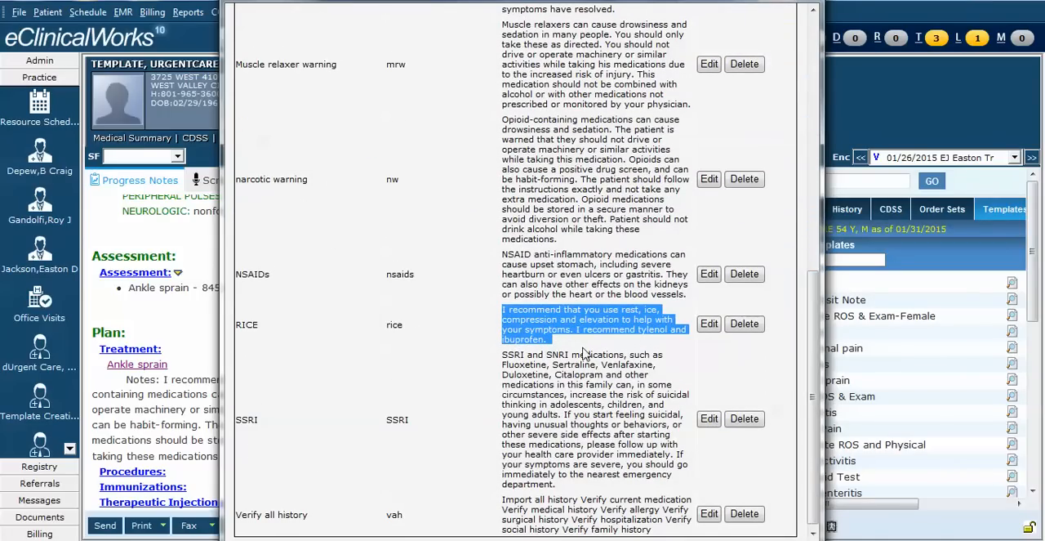
click(583, 347)
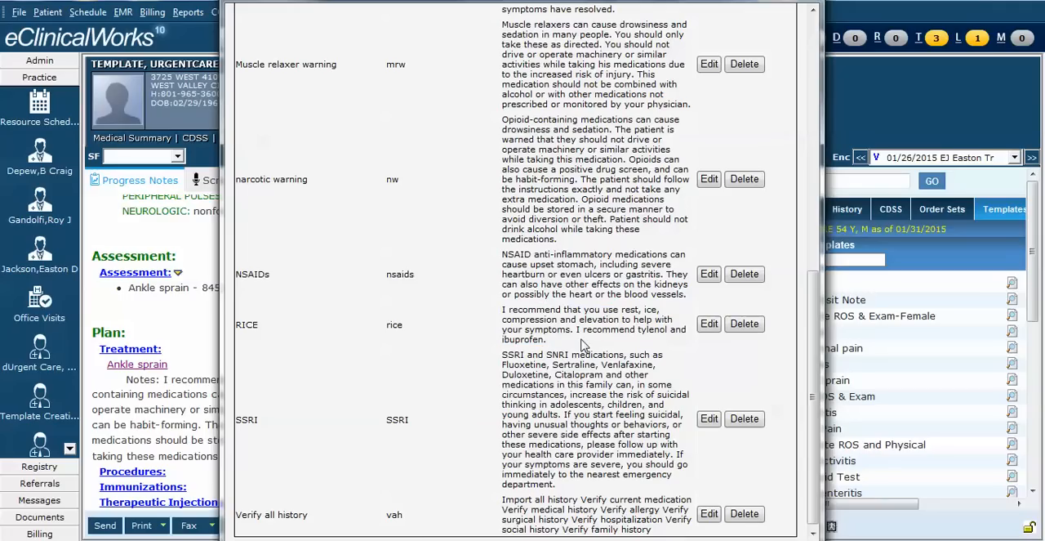